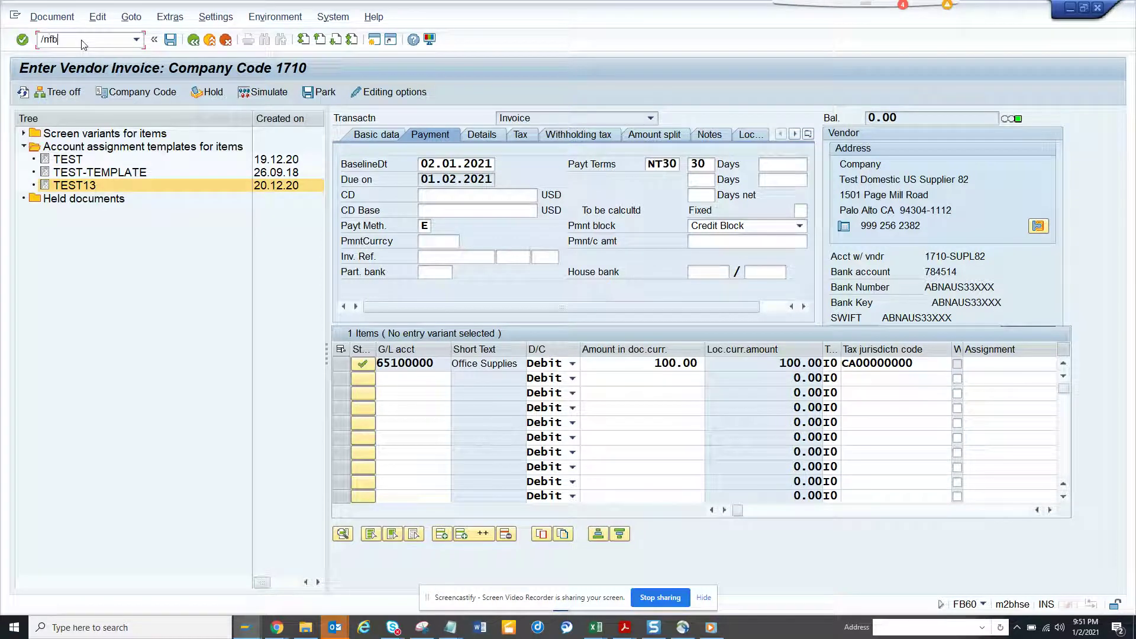
text(60)
- Restart FB60 vendor invoice entry and select company code 1710 from the history list
key(Return)
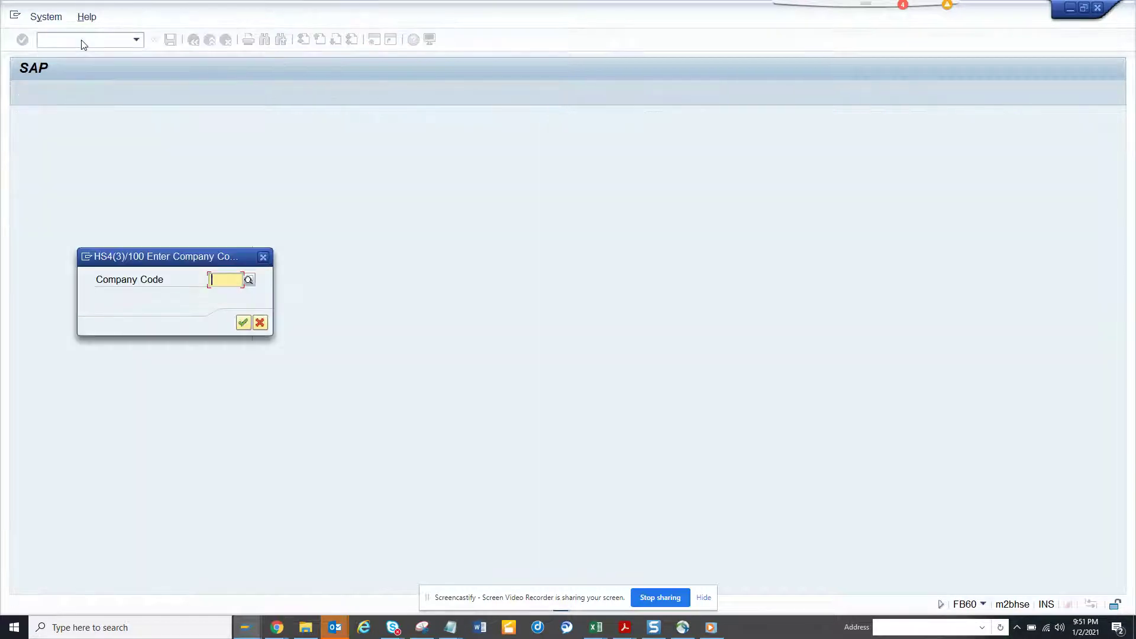
key(BackSpace)
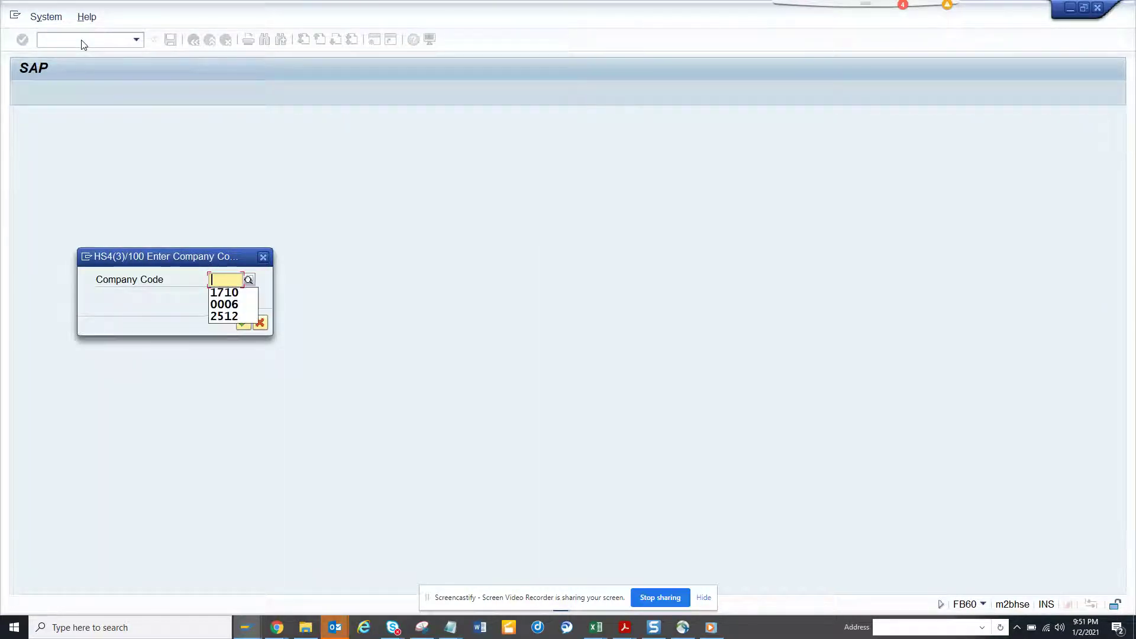
key(Down)
key(Return)
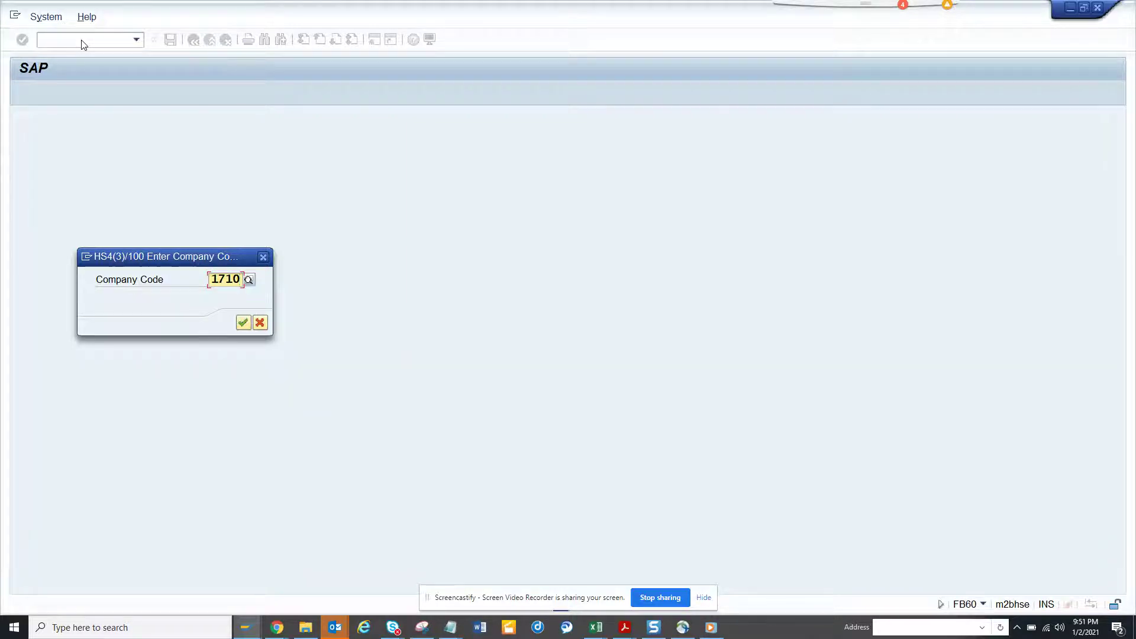
key(Return)
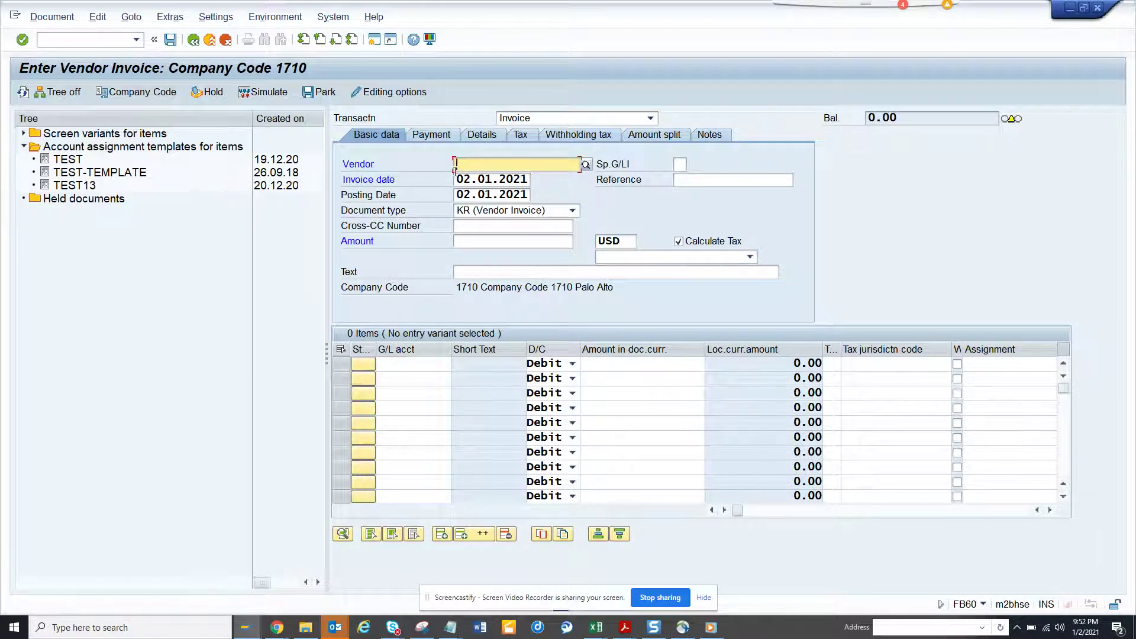
- Enter vendor 17300082, reference TRT and an invoice amount of 100
key(BackSpace)
click(484, 177)
text(17300082)
key(Return)
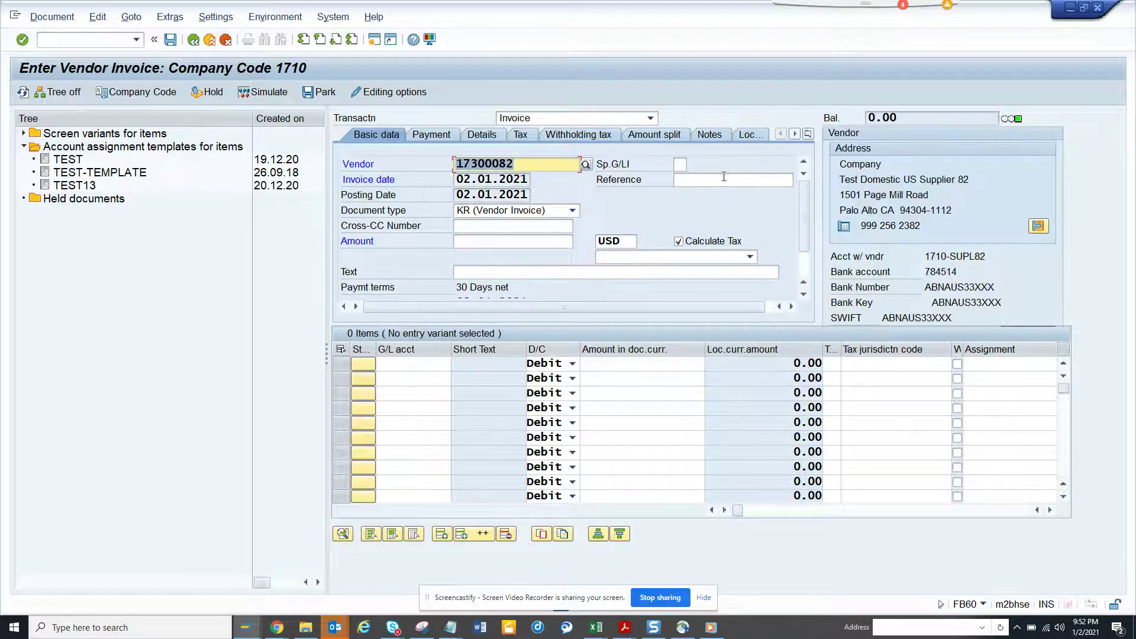
click(721, 180)
text(trt)
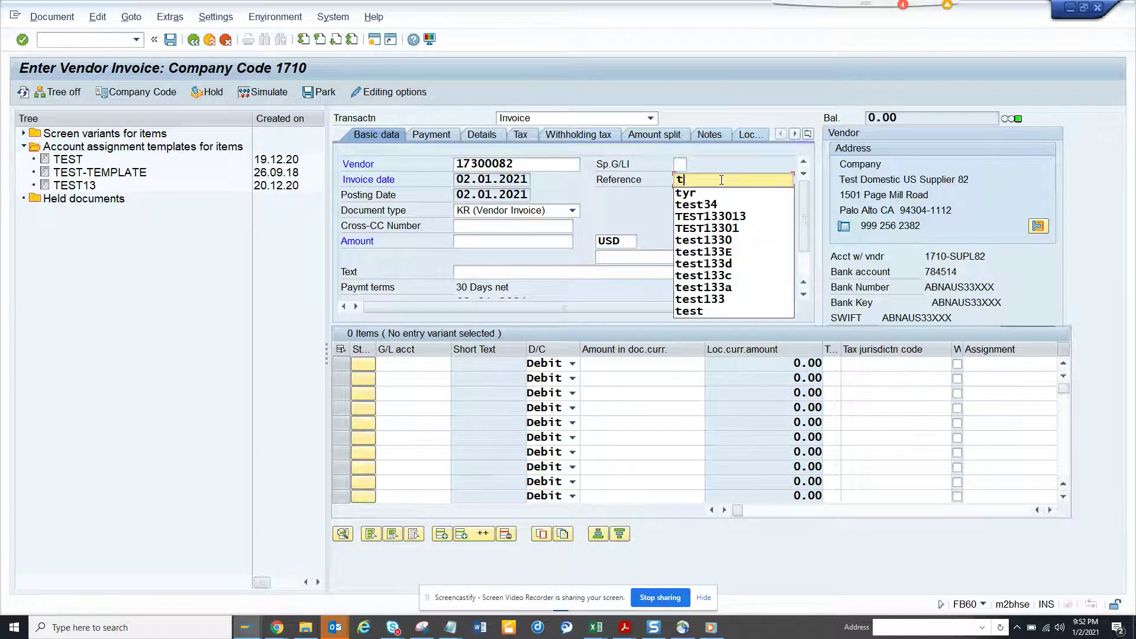
click(519, 242)
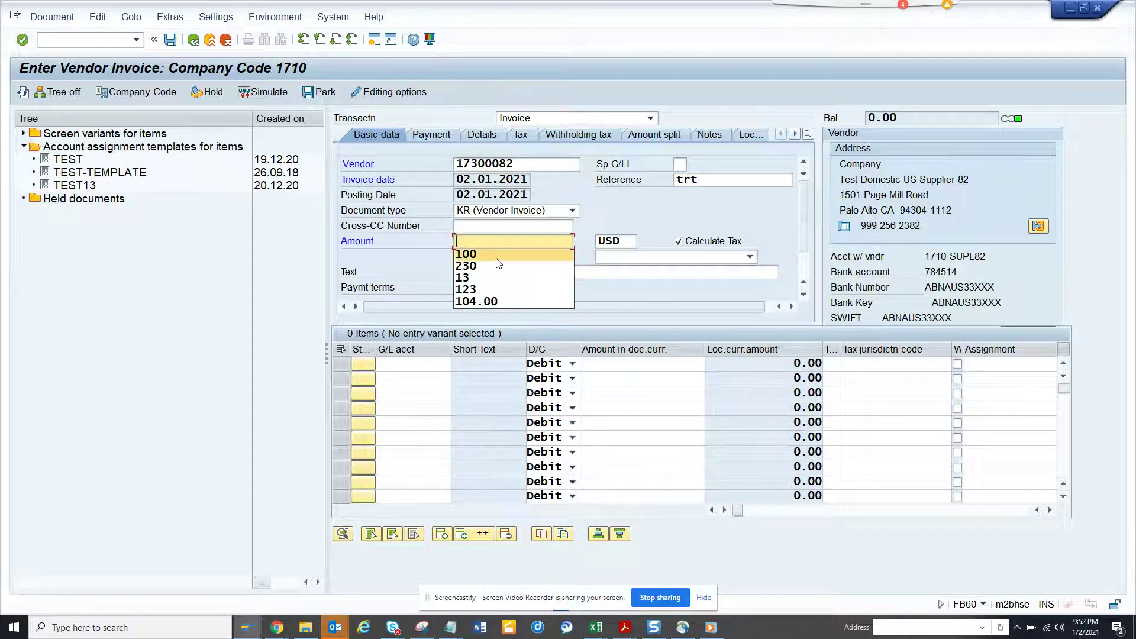
click(498, 258)
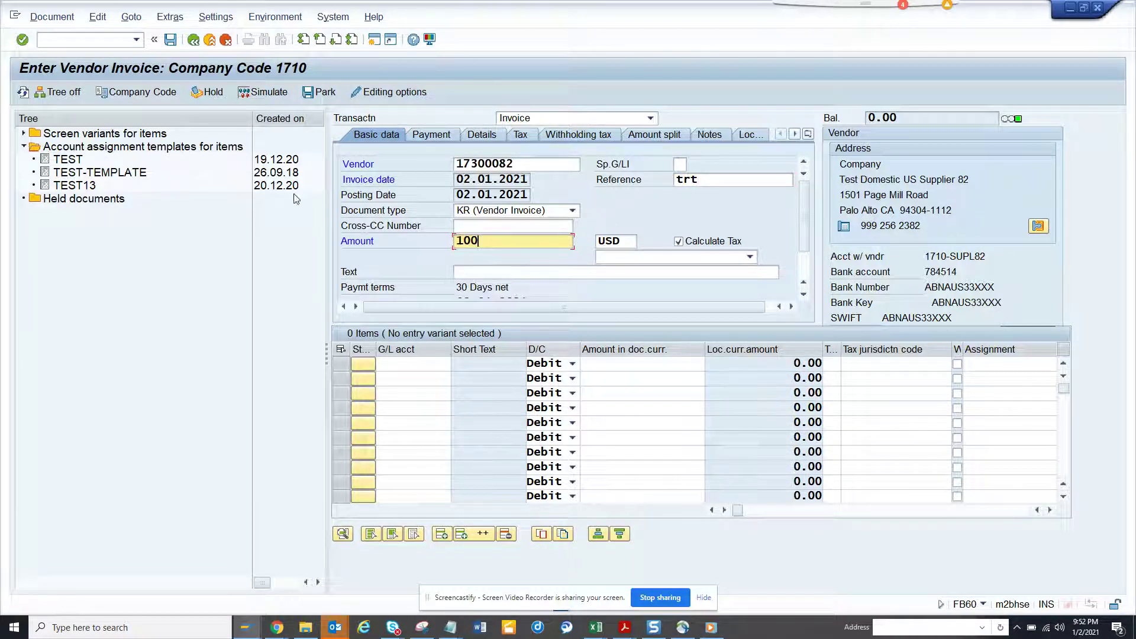
- Apply template TEST13, set the line item amount to 100.00, and simulate the posting
double_click(74, 186)
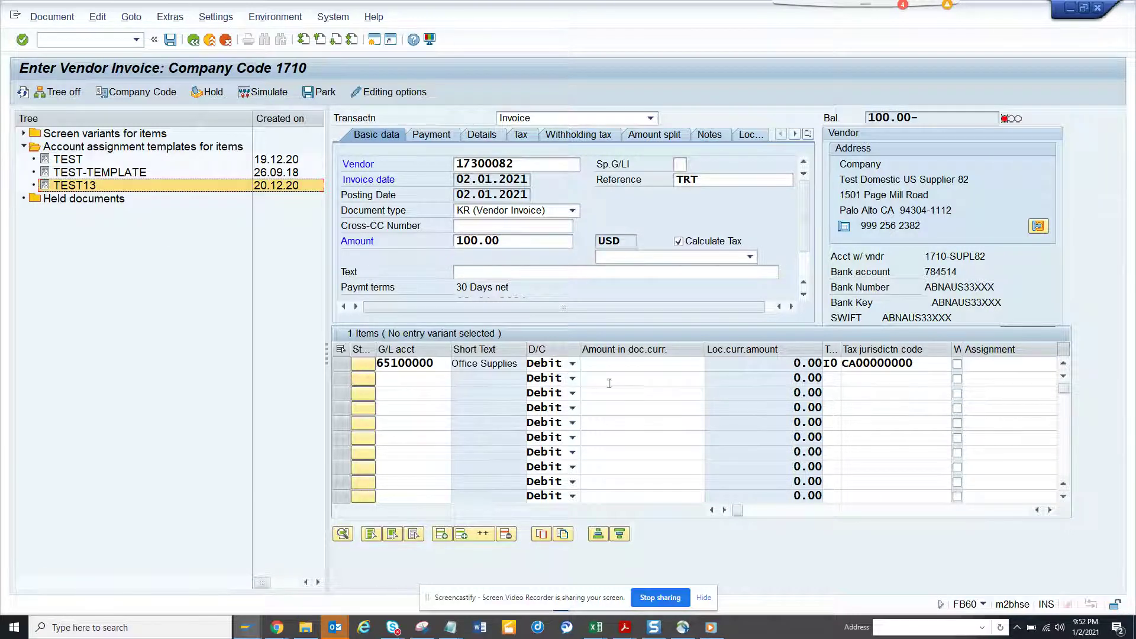
click(641, 365)
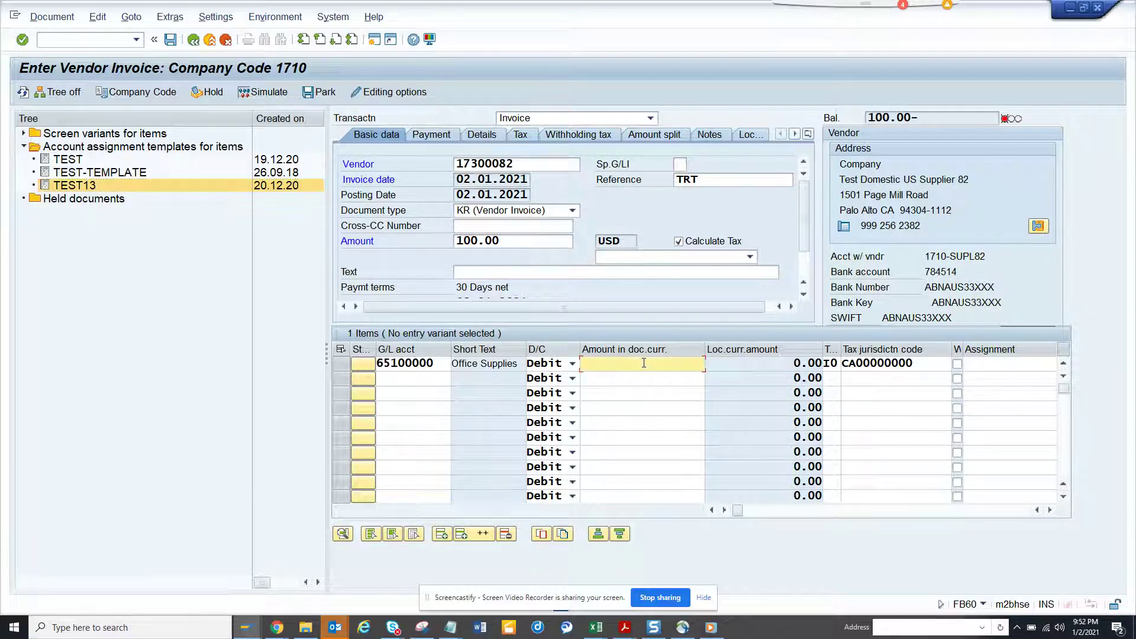
text(1)
click(644, 380)
key(Return)
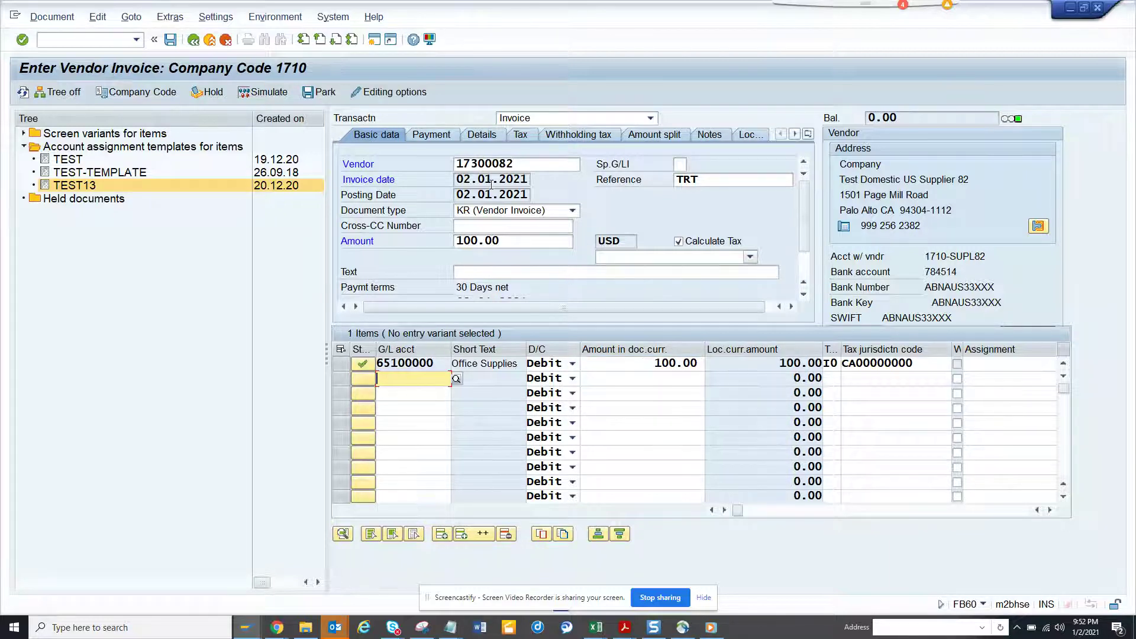
click(262, 92)
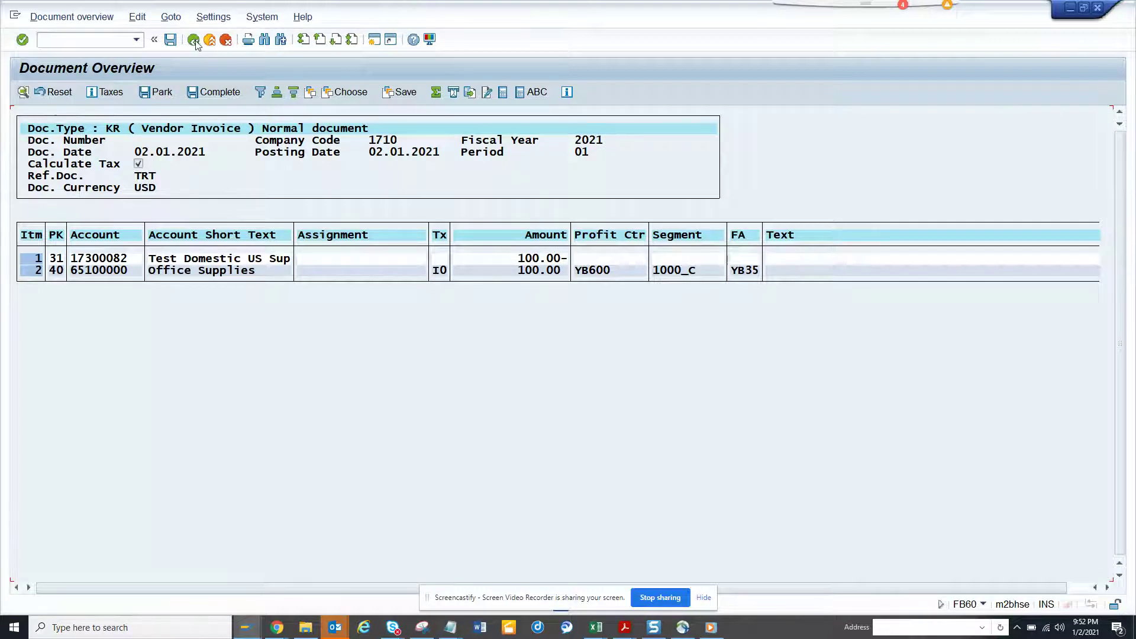
- Exit the simulated overview, accepting deletion of the automatically created line items
click(194, 39)
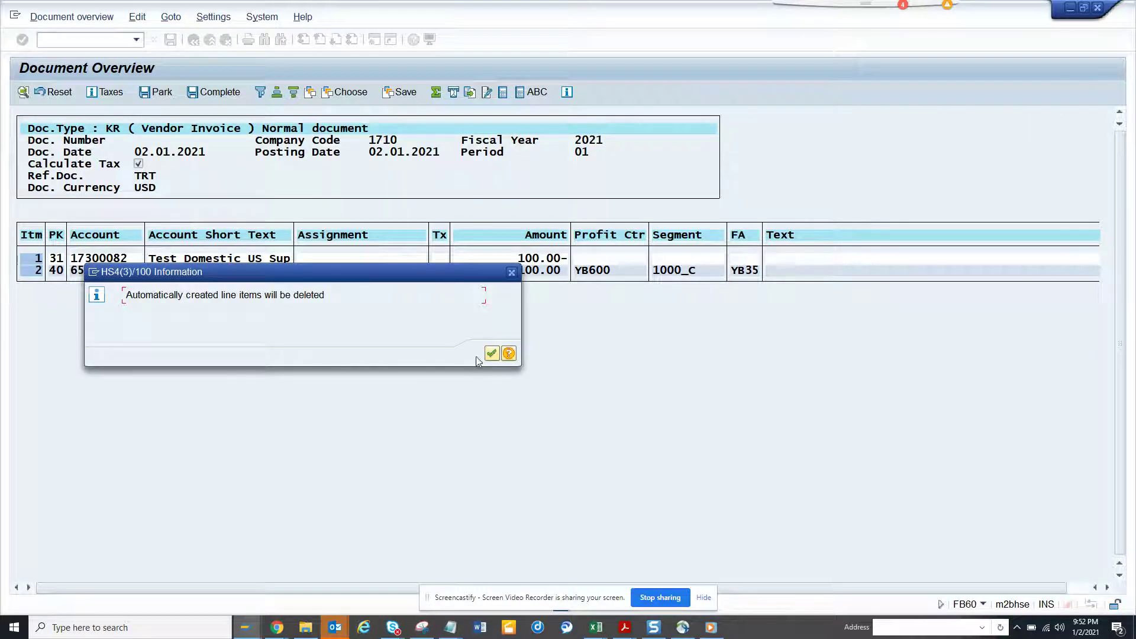
click(493, 354)
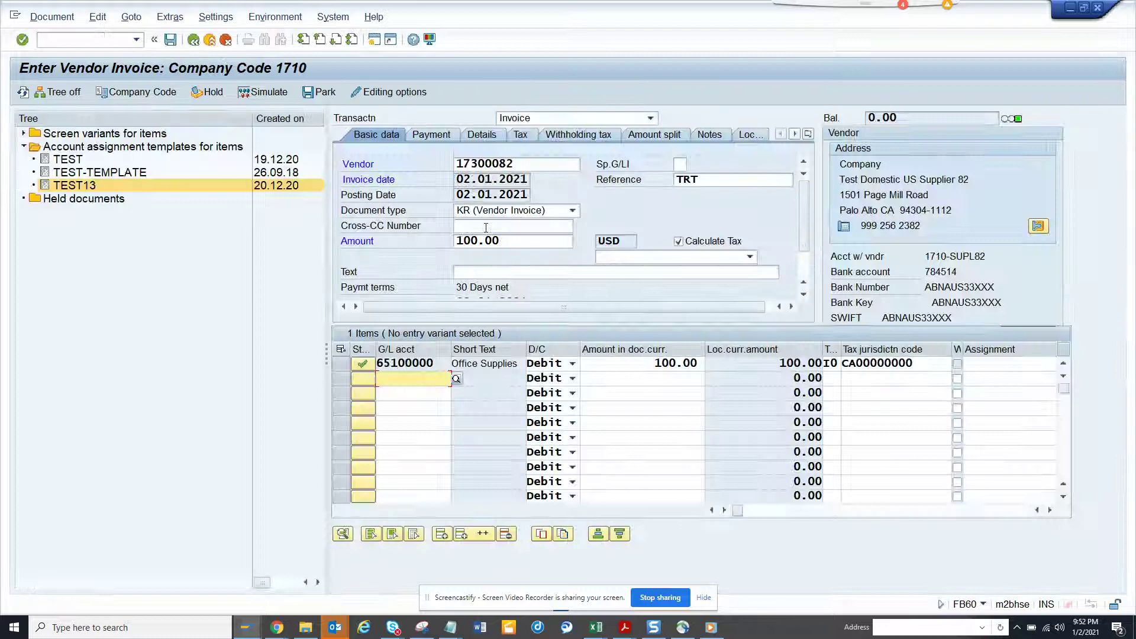
- Show F1 help for the cash discount amount field on the Payment tab
click(441, 142)
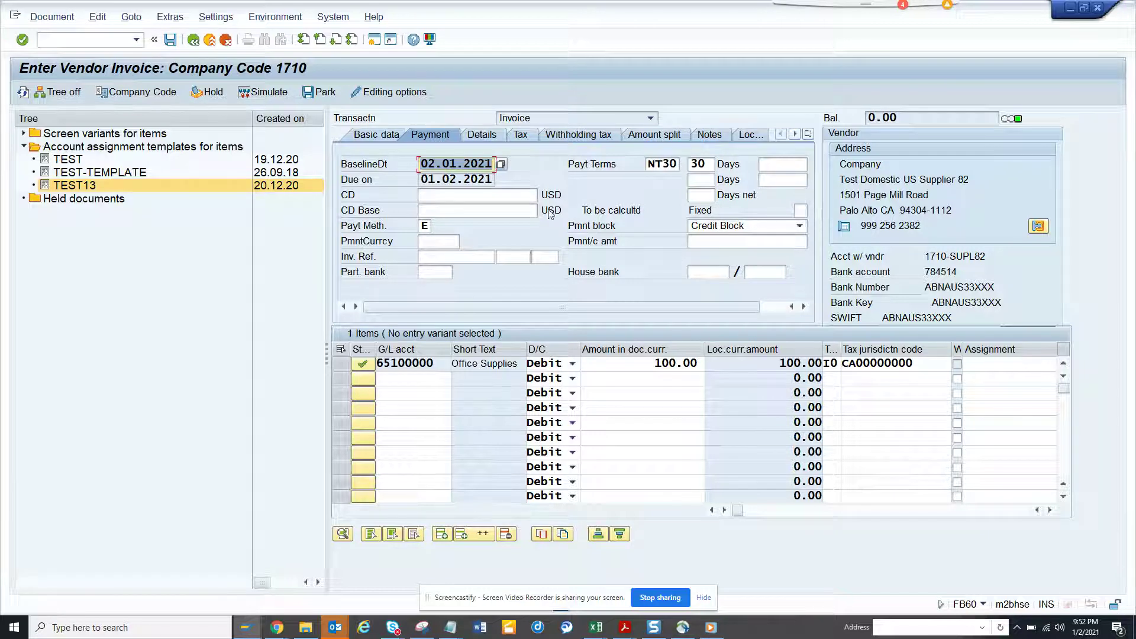
click(475, 195)
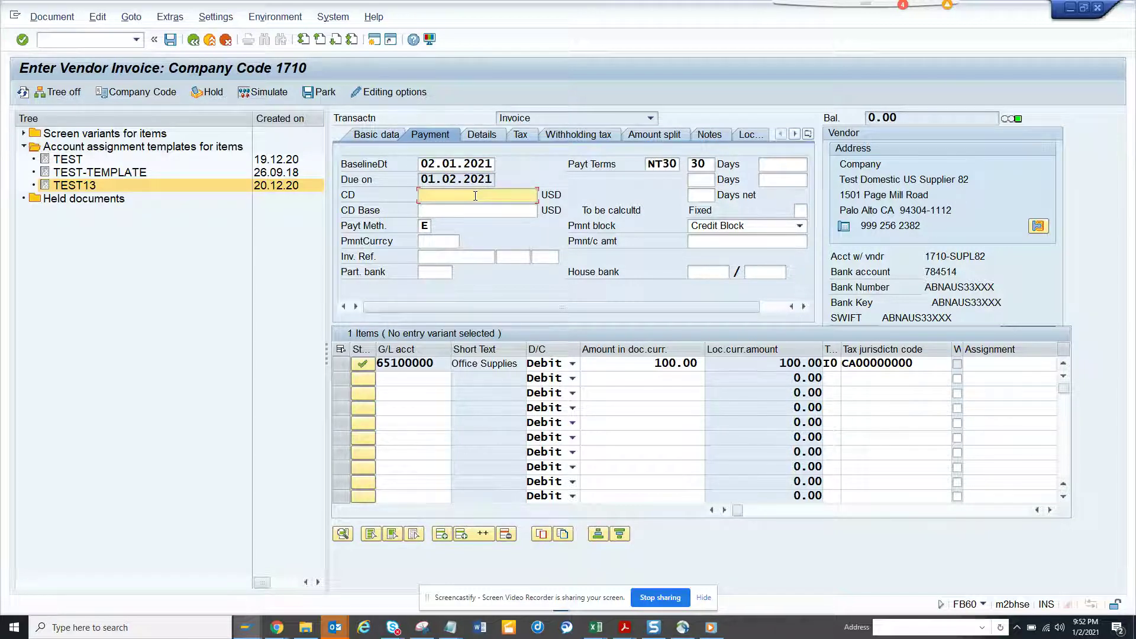
key(F1)
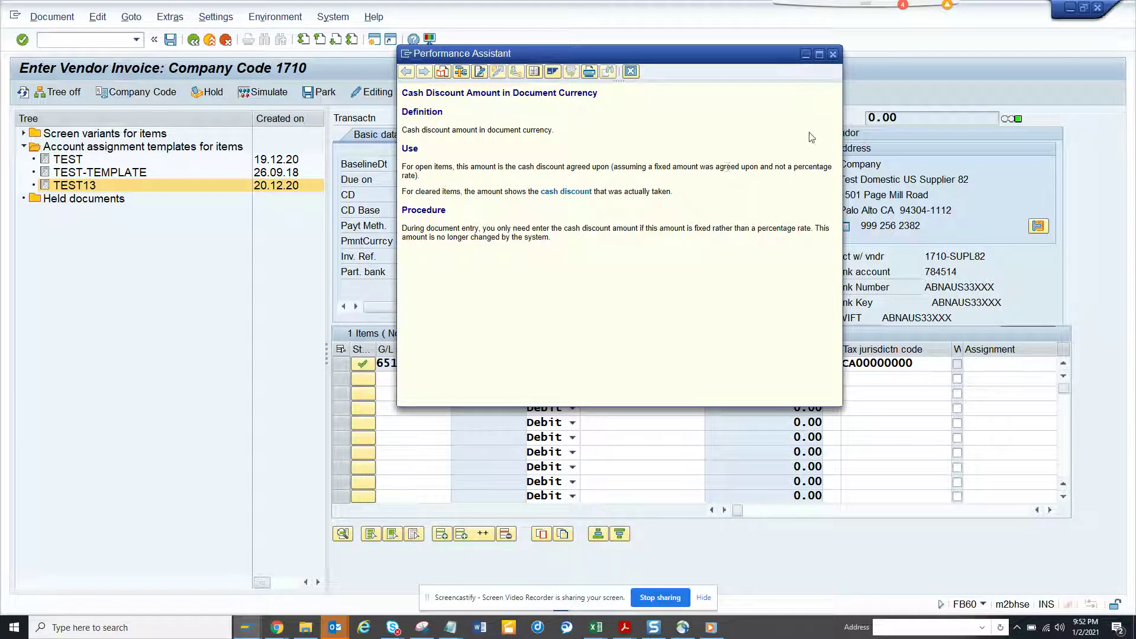
- Close the Performance Assistant window for the cash discount field
click(833, 55)
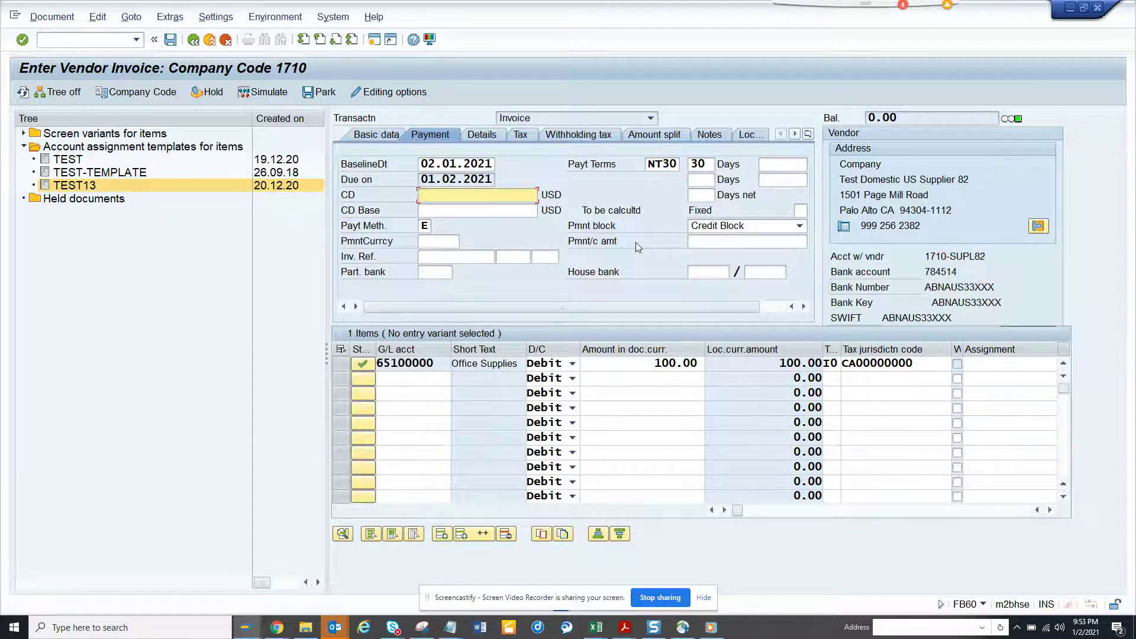
text(2)
key(Return)
click(170, 39)
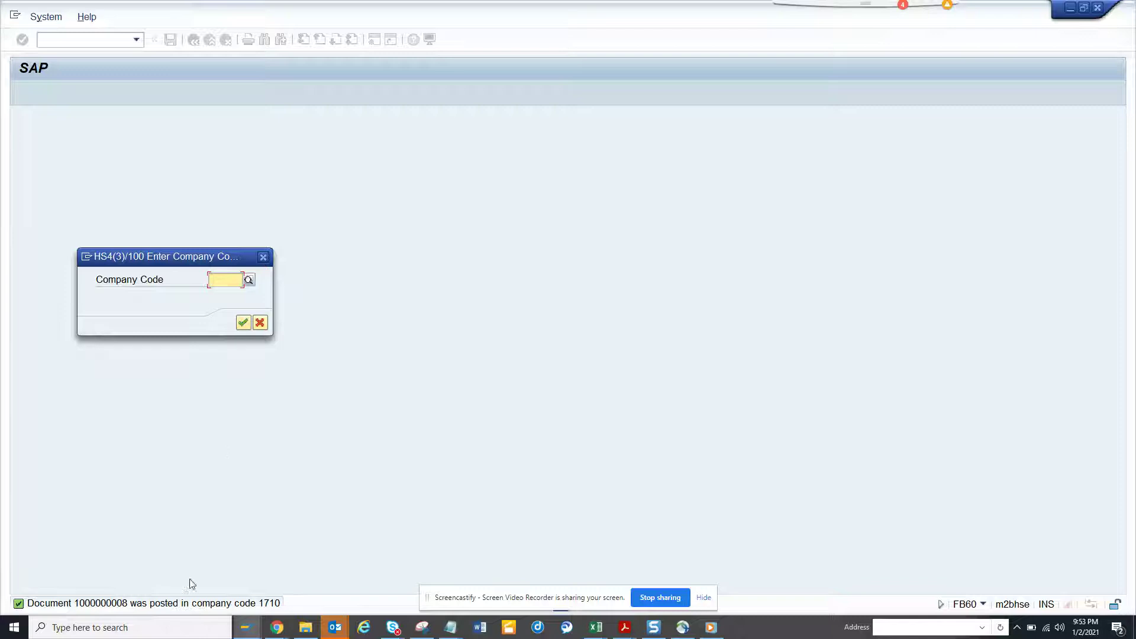
click(263, 258)
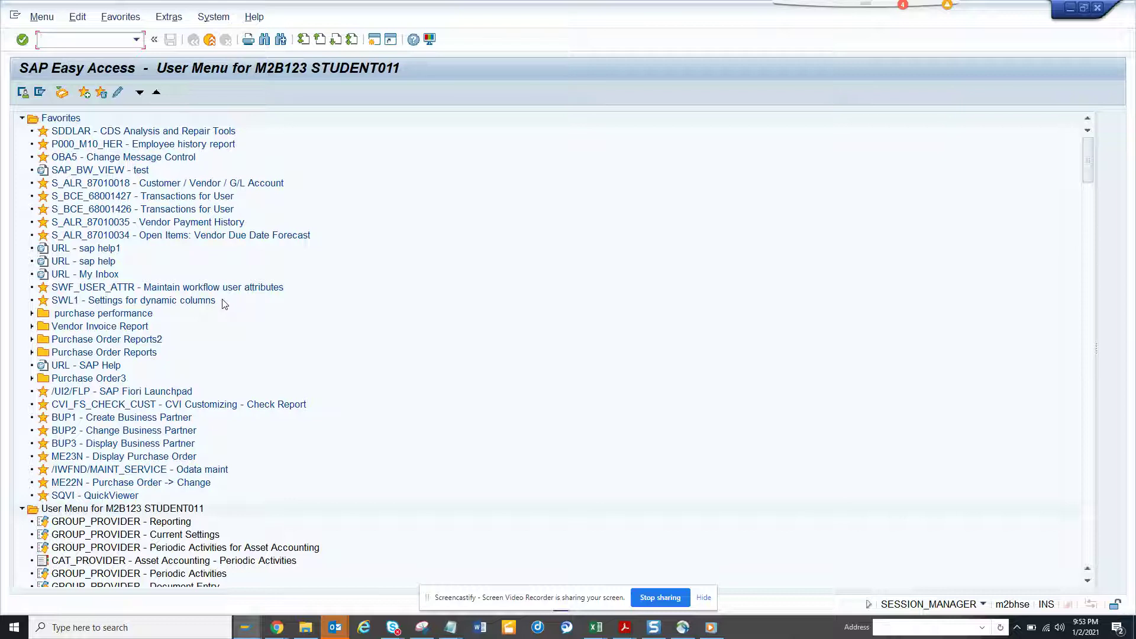
text(fb03)
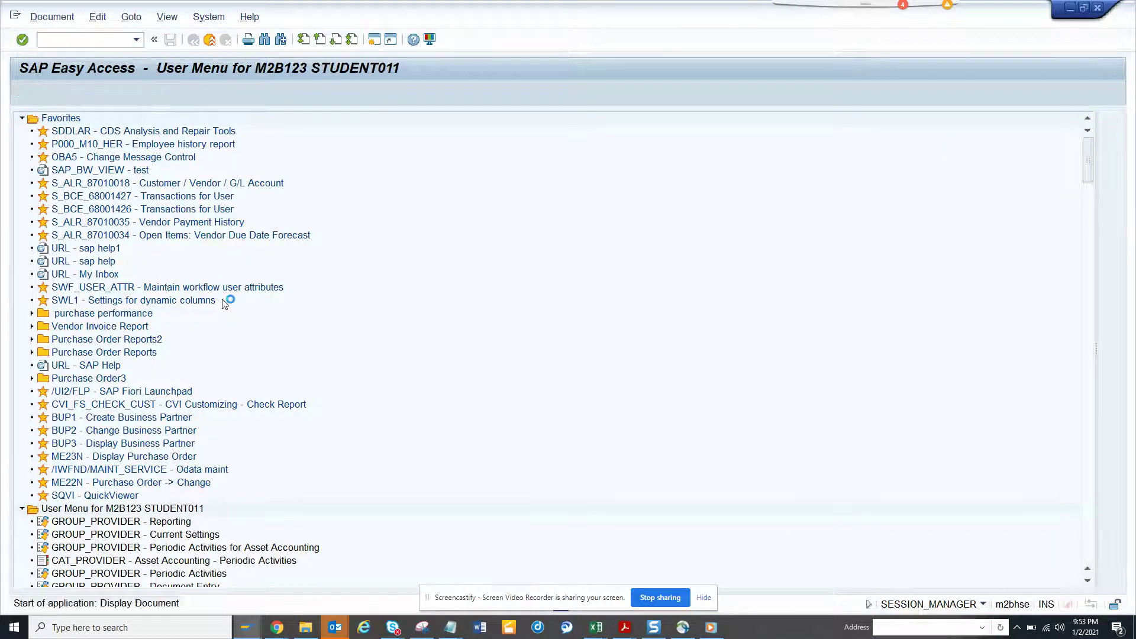
key(Return)
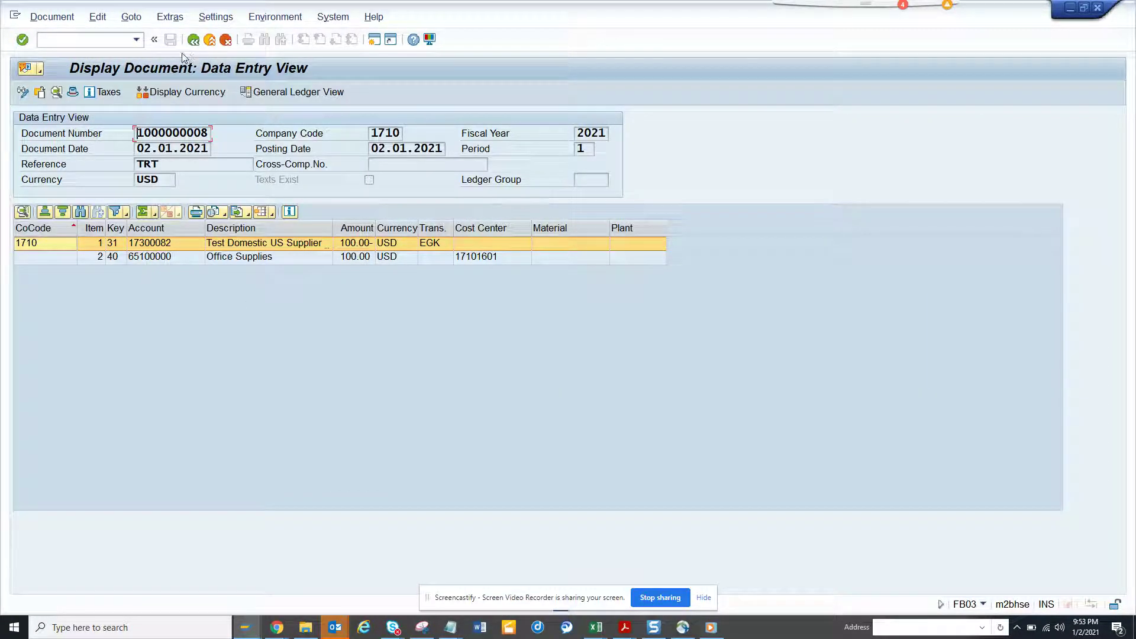
- Open vendor line item 1 and highlight its 2.00 cash discount amount
double_click(213, 245)
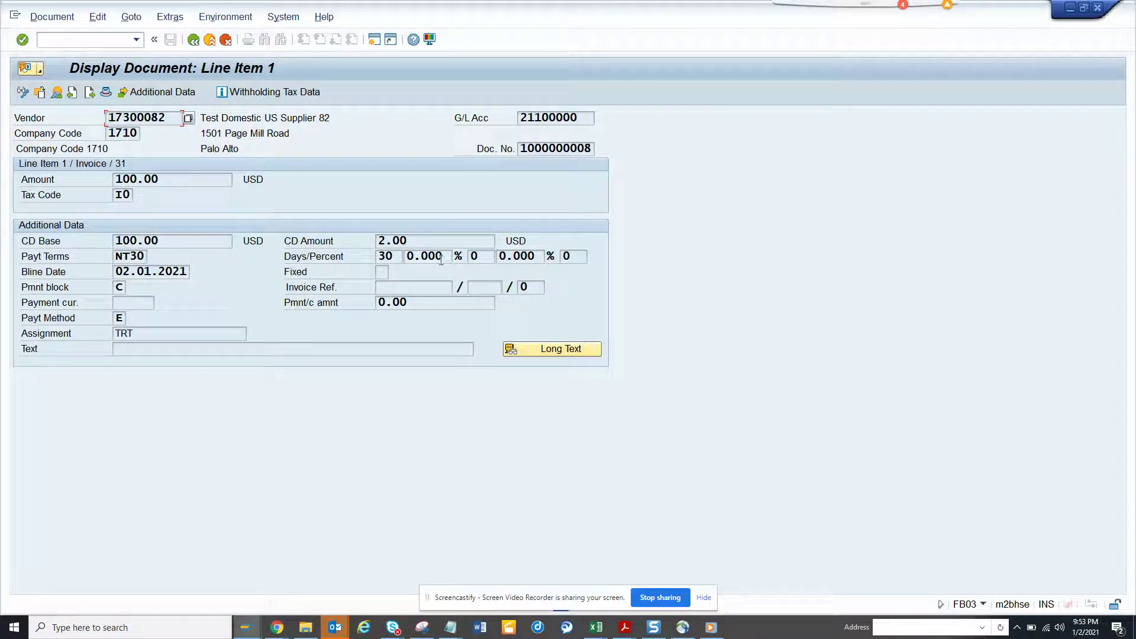
click(435, 242)
drag(411, 241, 377, 242)
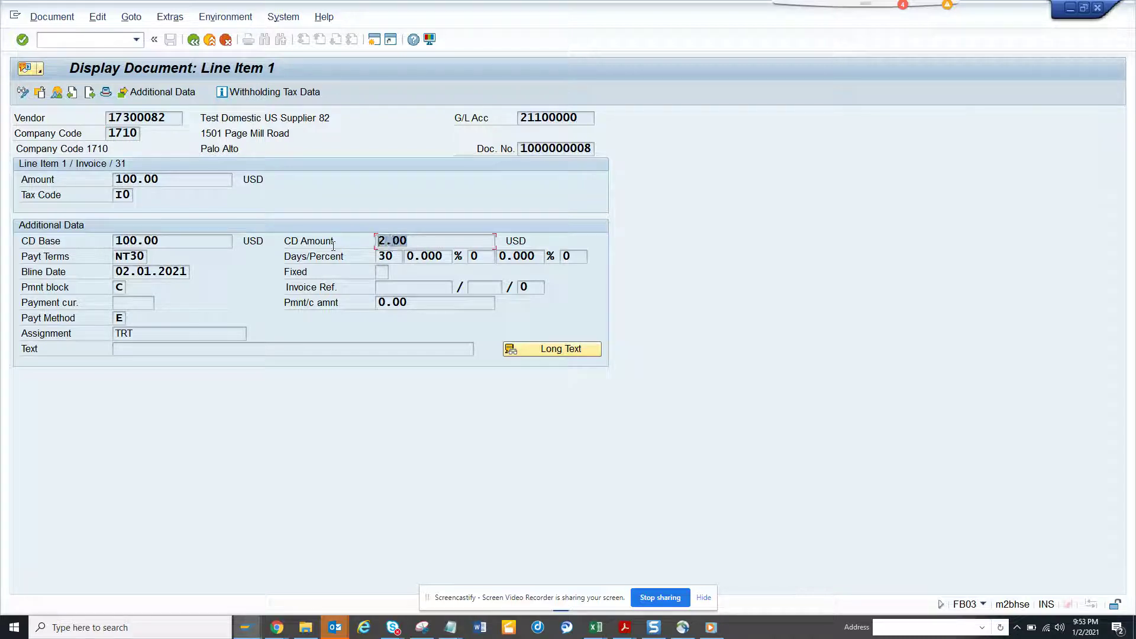